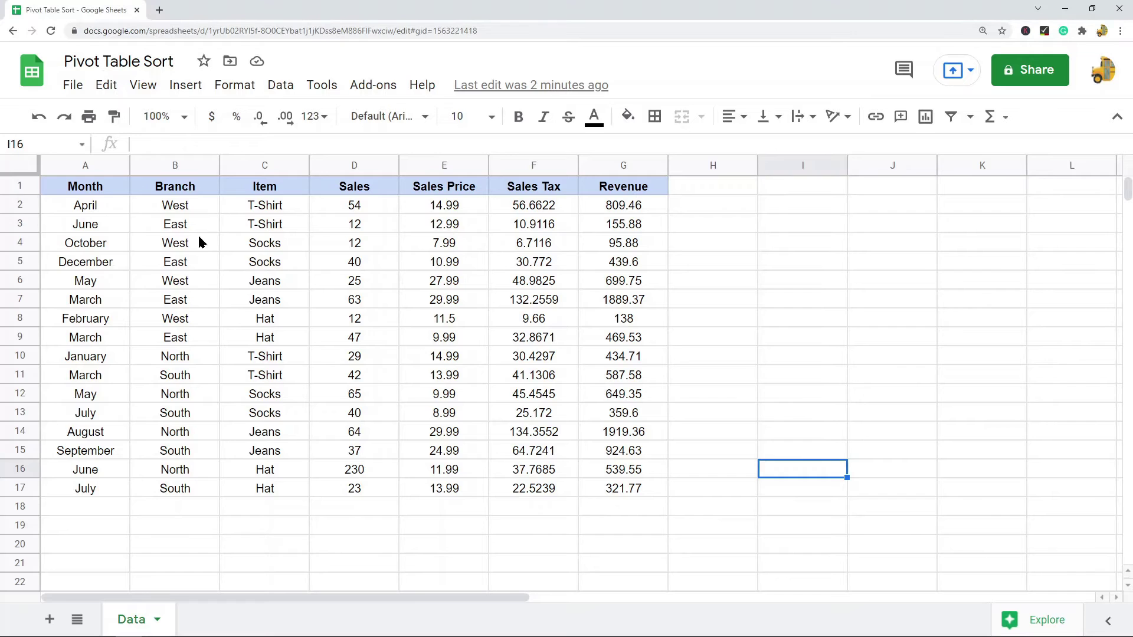
- Select the sales table A1:G17 and create a pivot table from it on a new sheet
left_click_drag(203, 212, 220, 472)
left_click(827, 302)
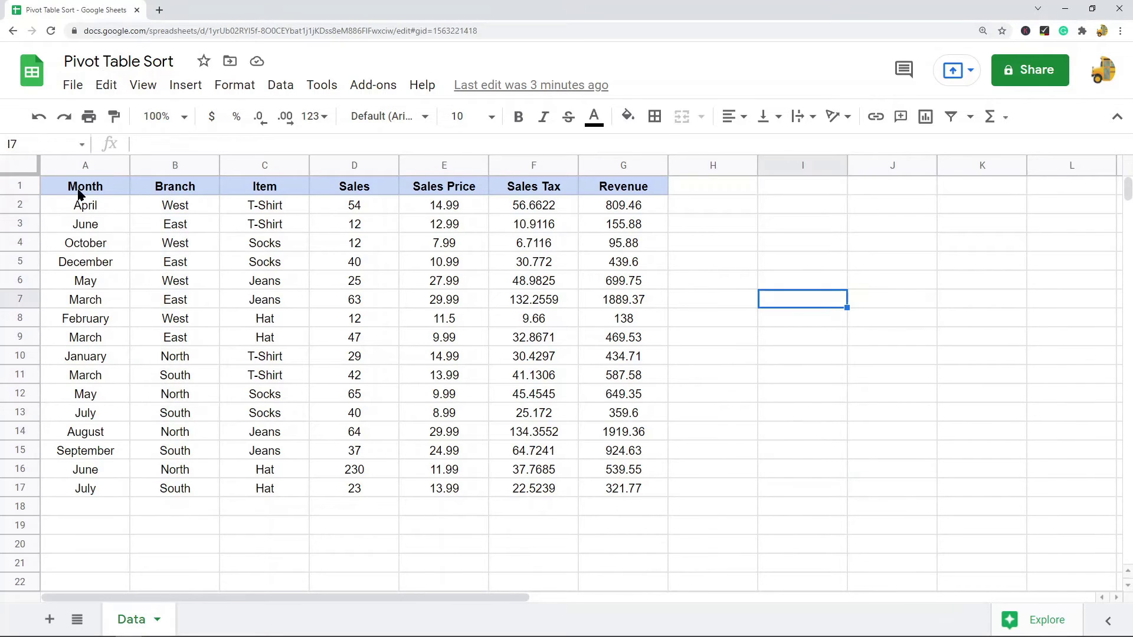
left_click_drag(68, 189, 638, 498)
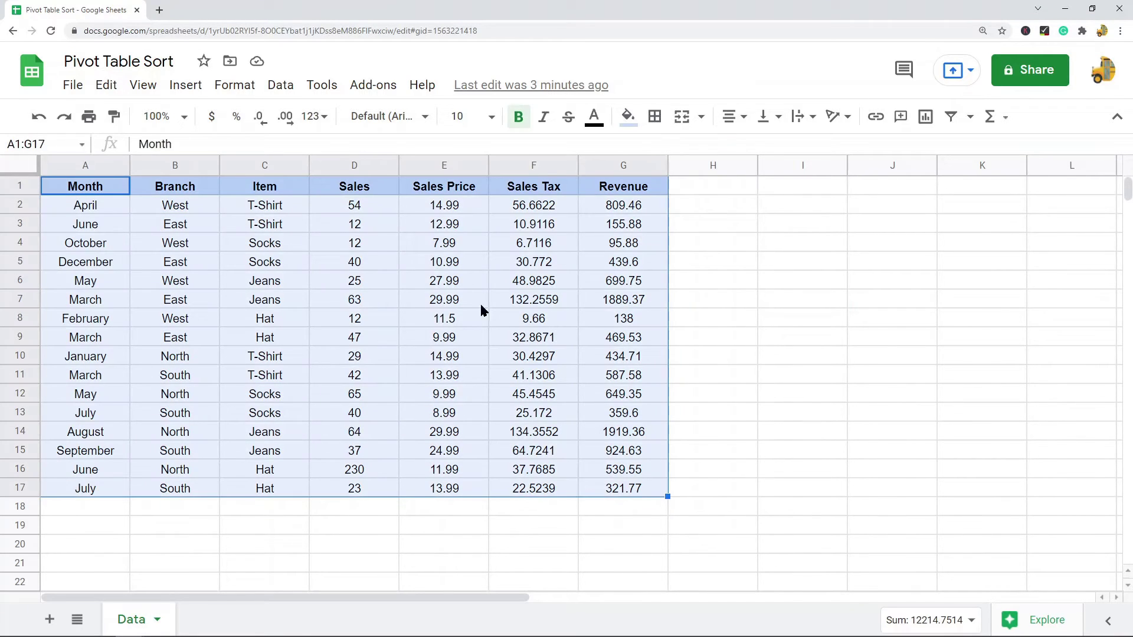
left_click(281, 85)
left_click(380, 416)
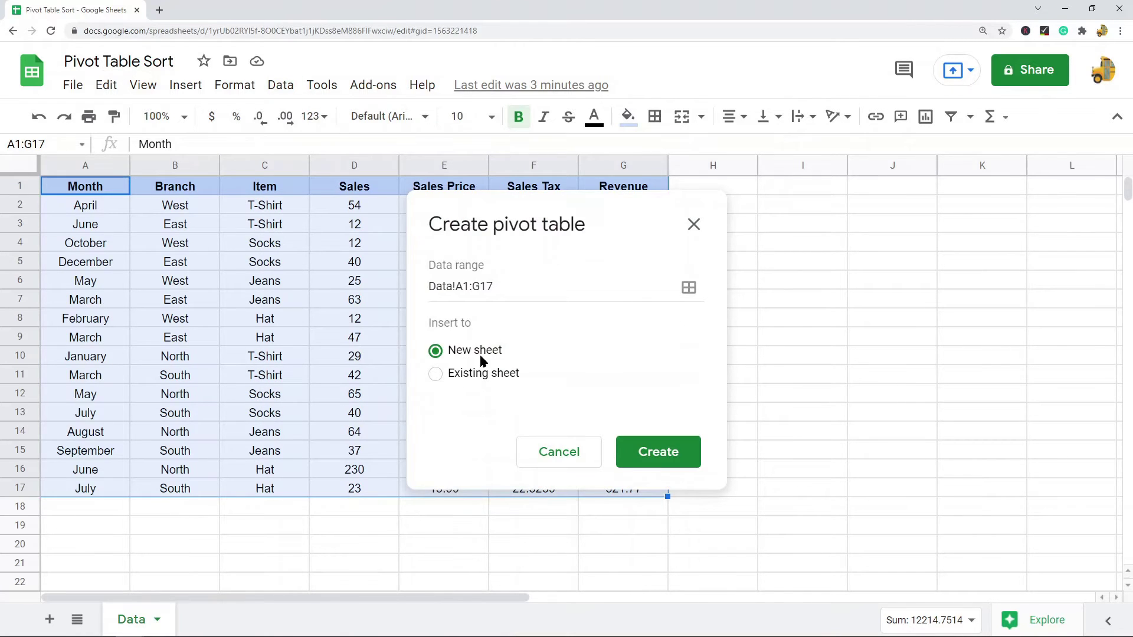
left_click(656, 452)
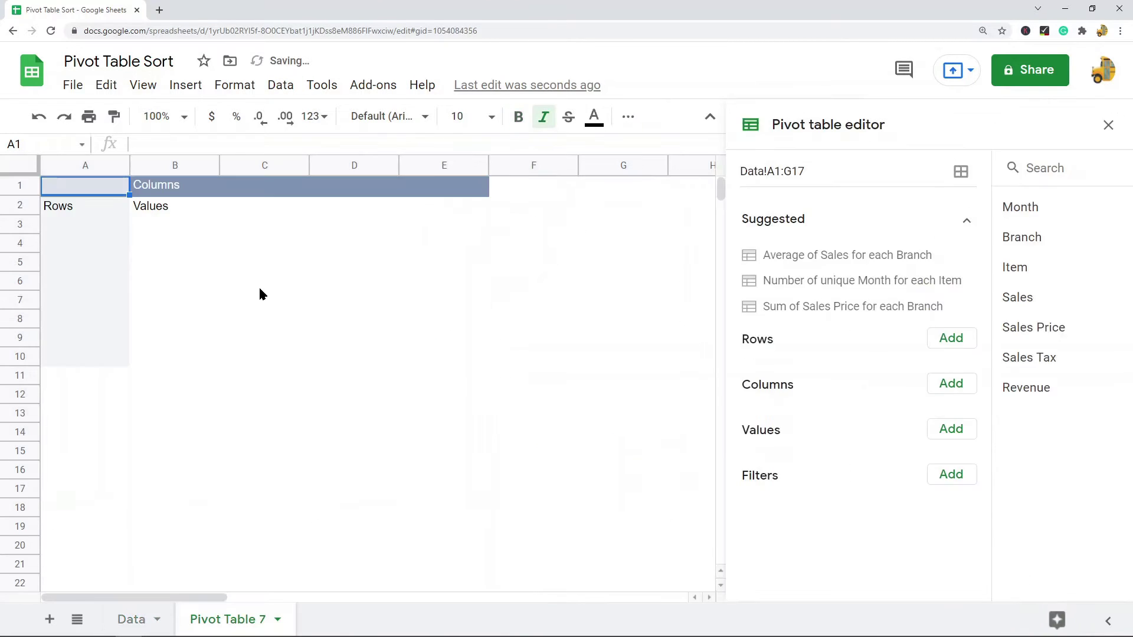
- Add Month as pivot rows and Sales, Sales Tax and Revenue as summed values
left_click(950, 341)
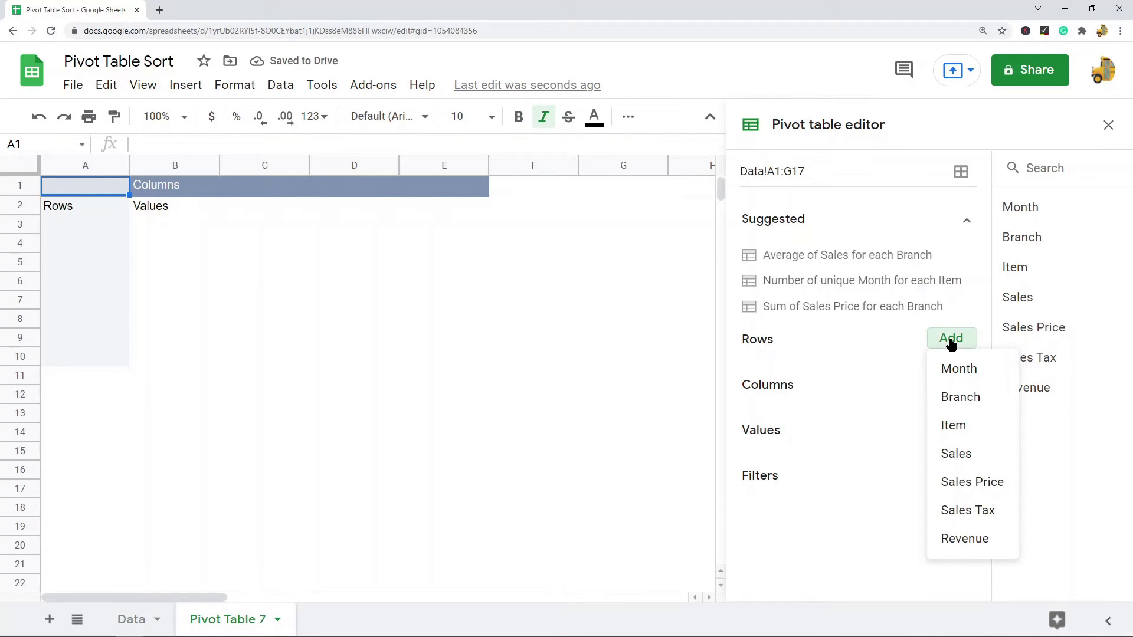
left_click(968, 371)
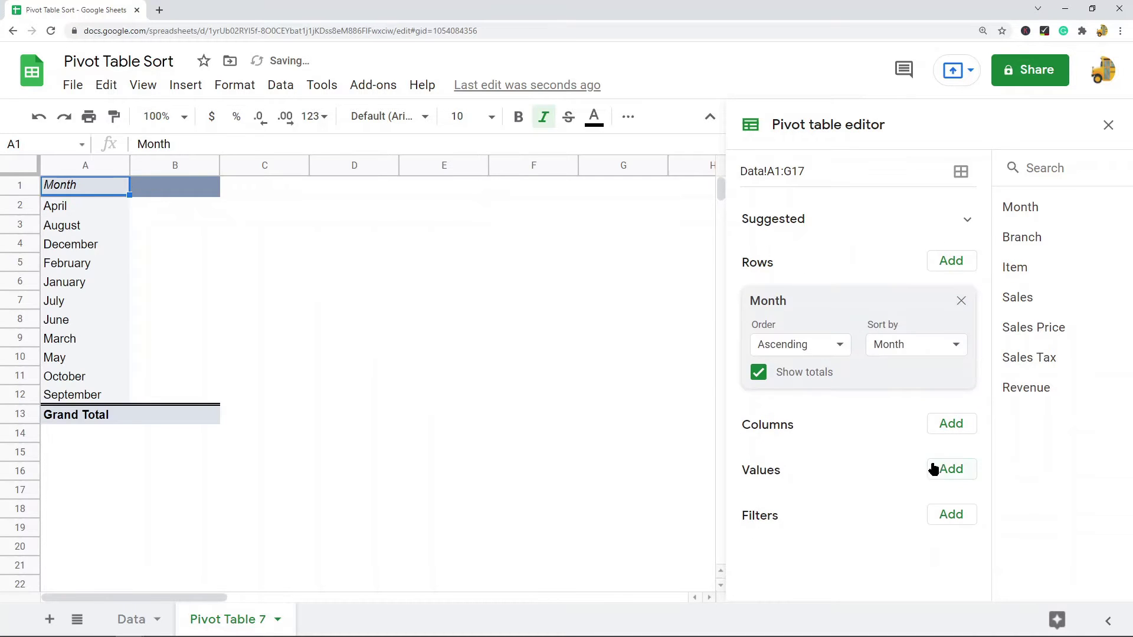
left_click(950, 469)
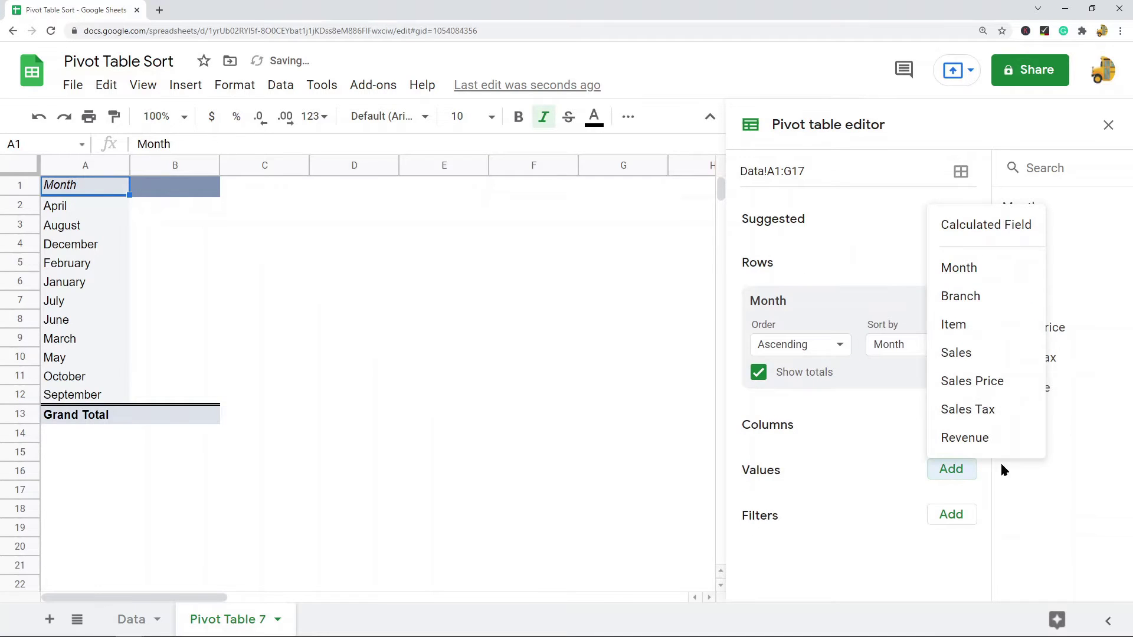
left_click(986, 356)
left_click(950, 469)
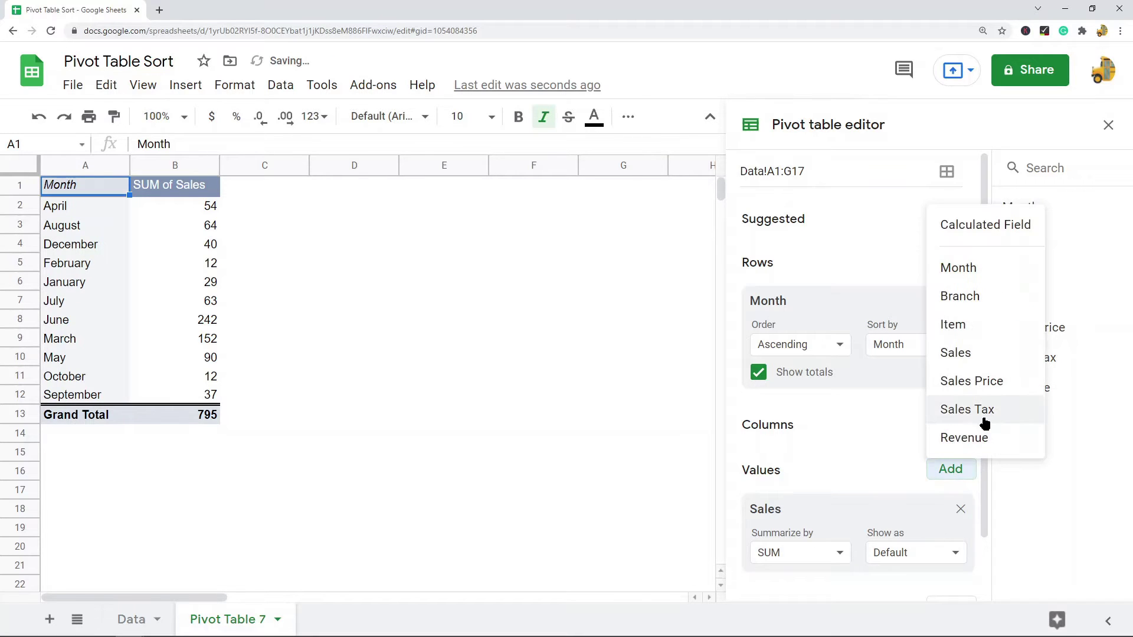
left_click(984, 423)
scroll(930, 493, "down", 2)
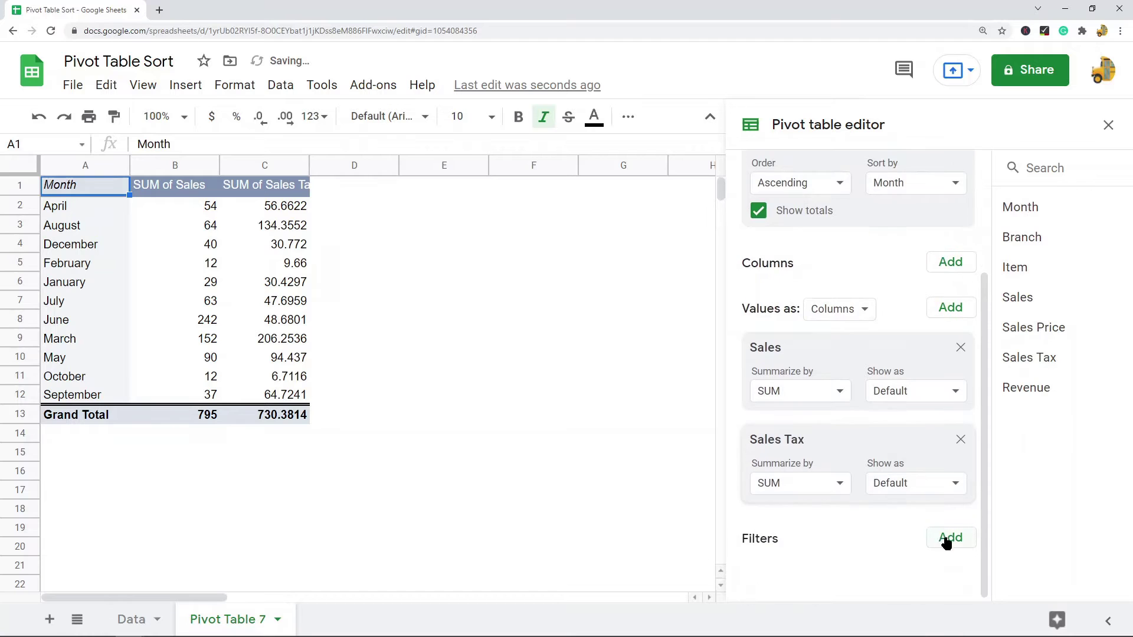
left_click(950, 308)
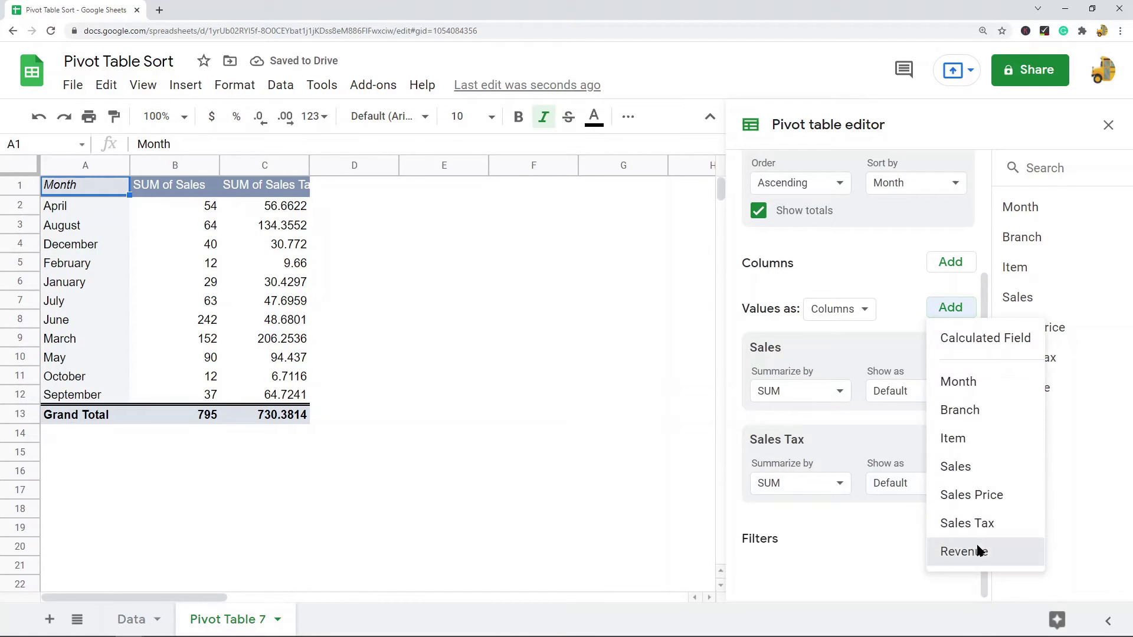
left_click(978, 551)
- Widen columns C and D to fit SUM of Sales Tax and SUM of Revenue headers
left_click(344, 164)
left_click(280, 162)
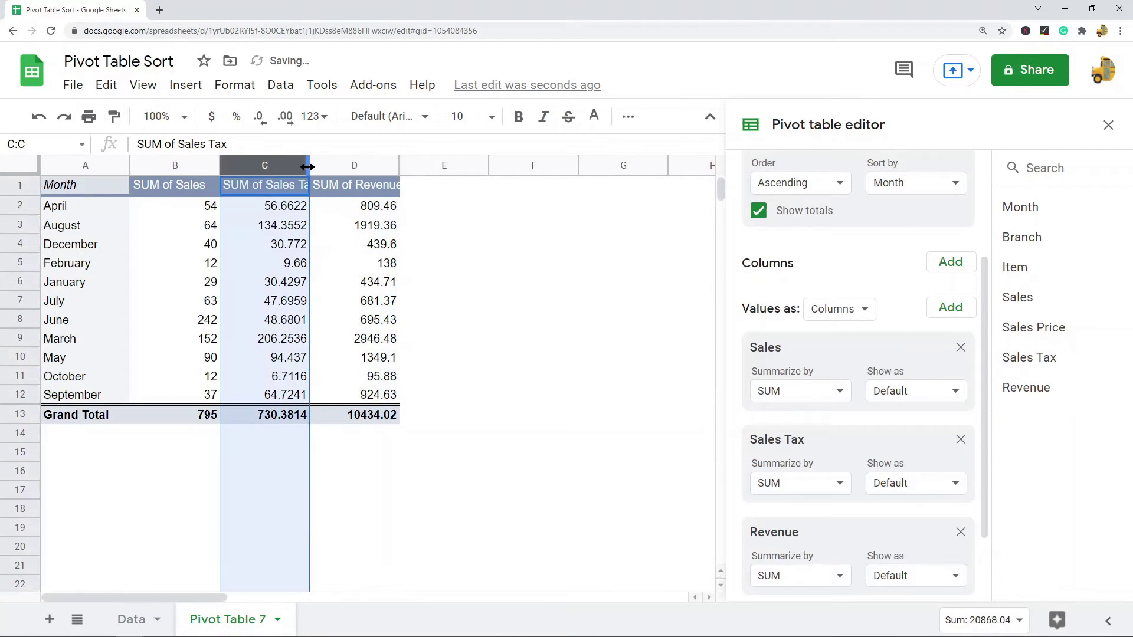
left_click_drag(307, 167, 333, 167)
left_click(395, 165)
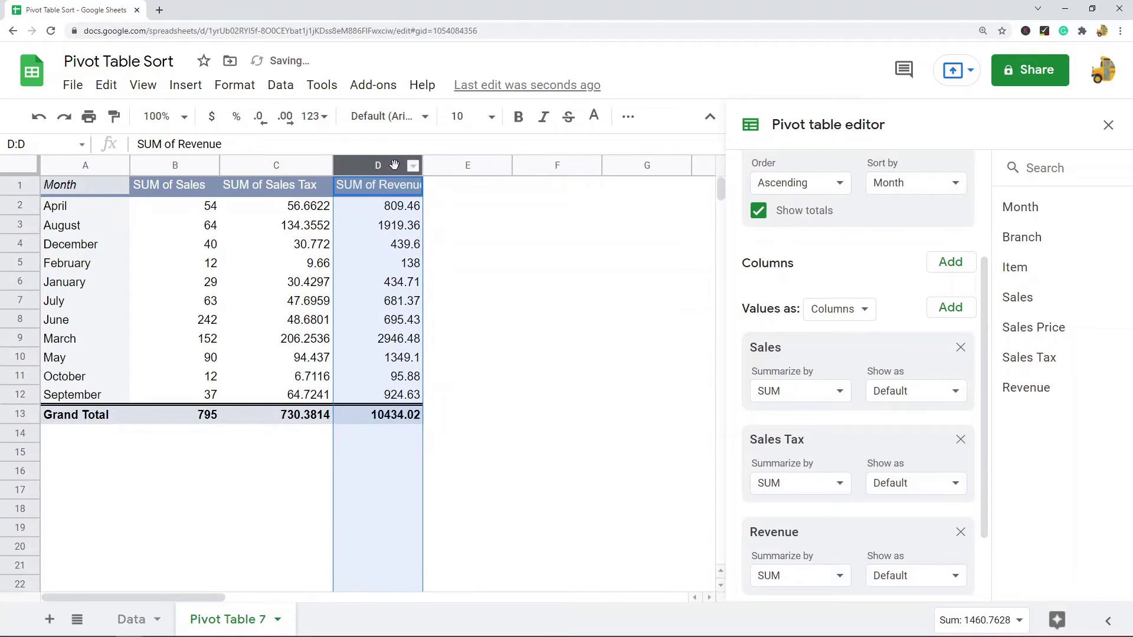
left_click_drag(422, 165, 436, 165)
scroll(844, 295, "up", 3)
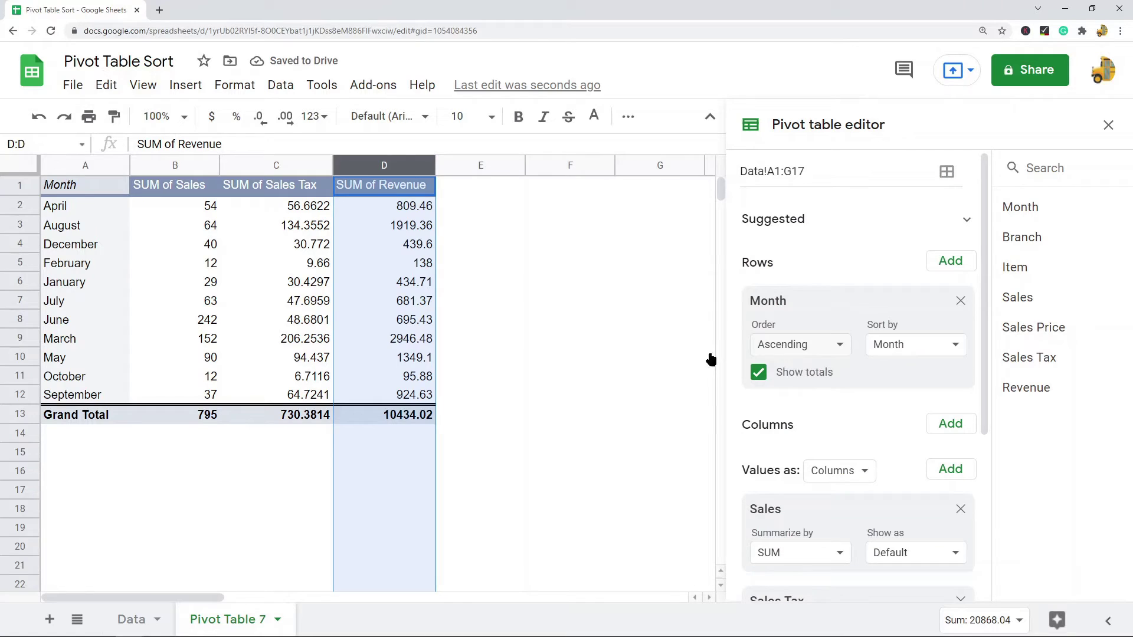
left_click_drag(72, 205, 97, 396)
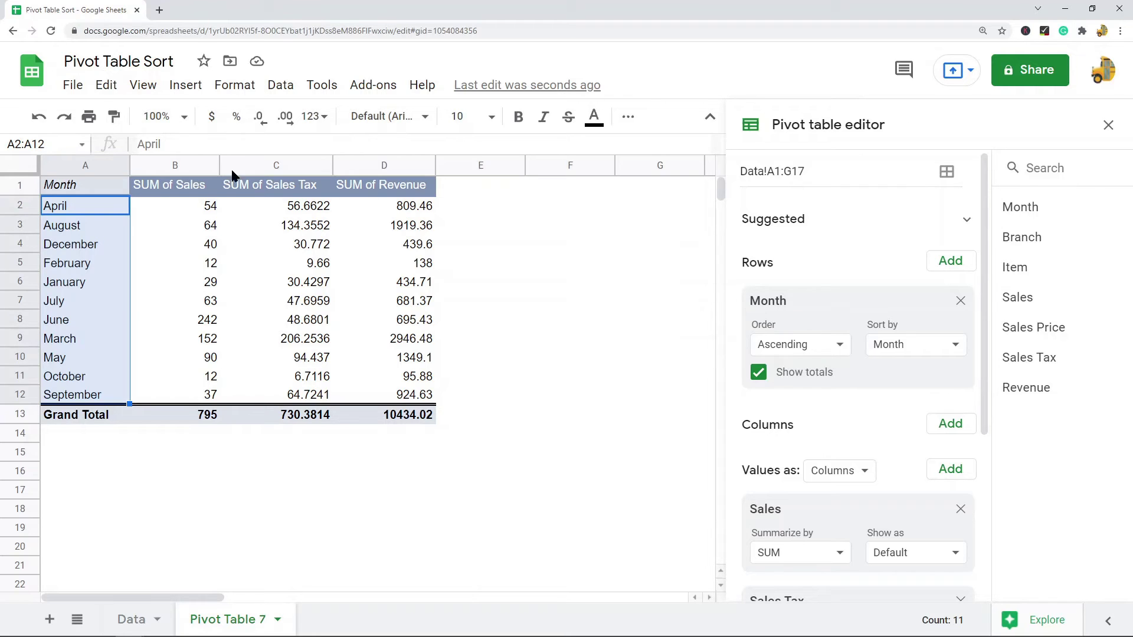
left_click(281, 86)
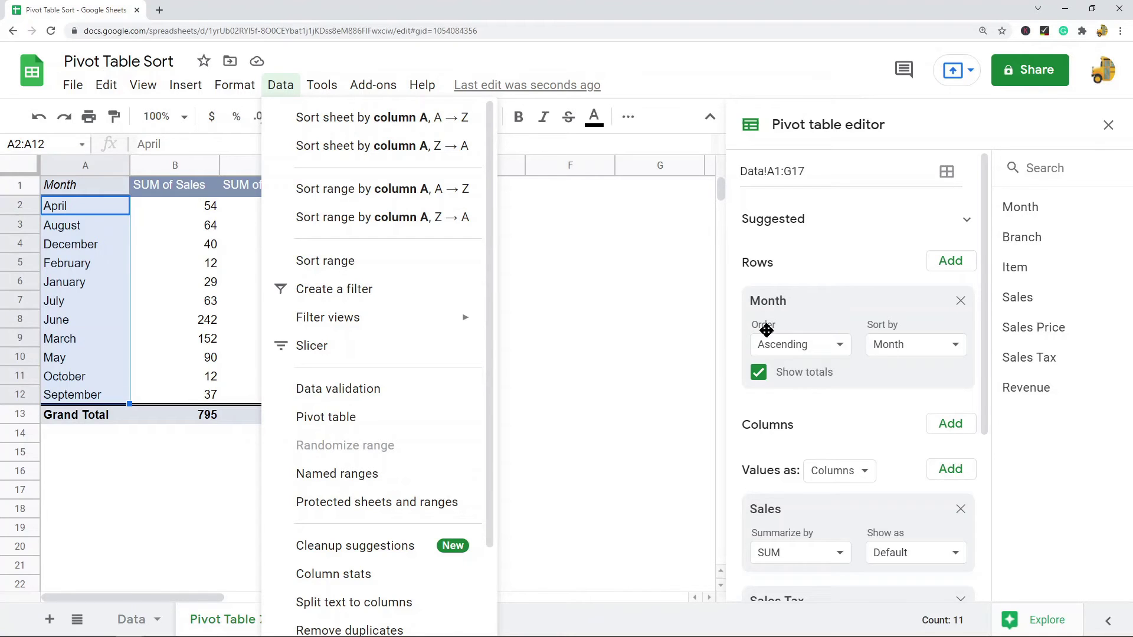
left_click(802, 302)
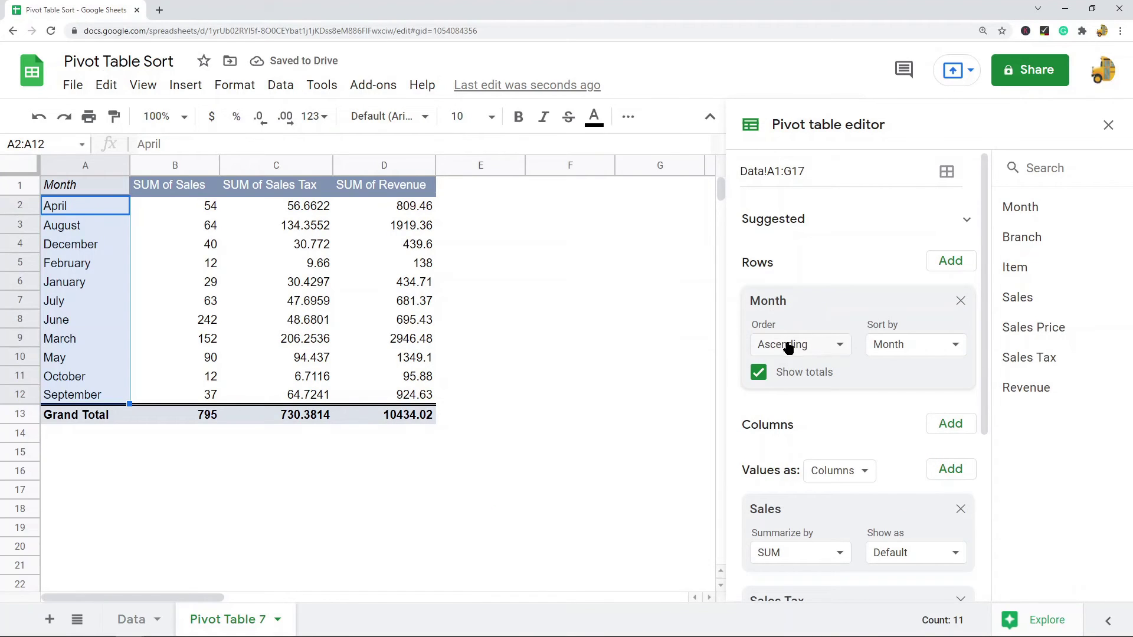
- Sort the Month rows by SUM of Revenue, descending, so March leads and October ends
left_click(821, 346)
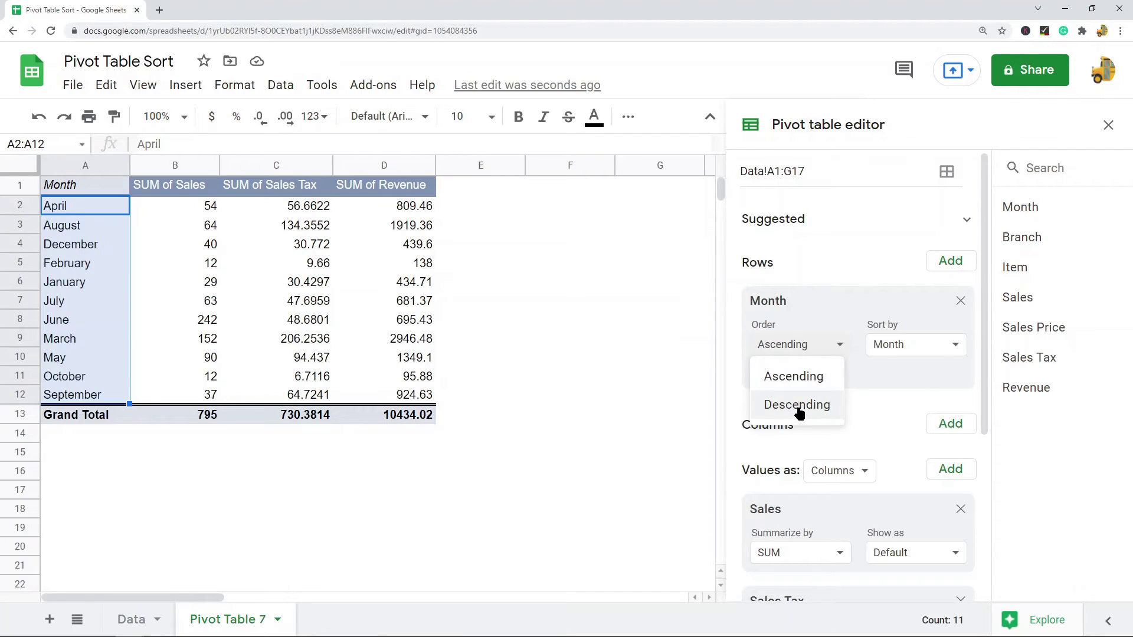
left_click(920, 347)
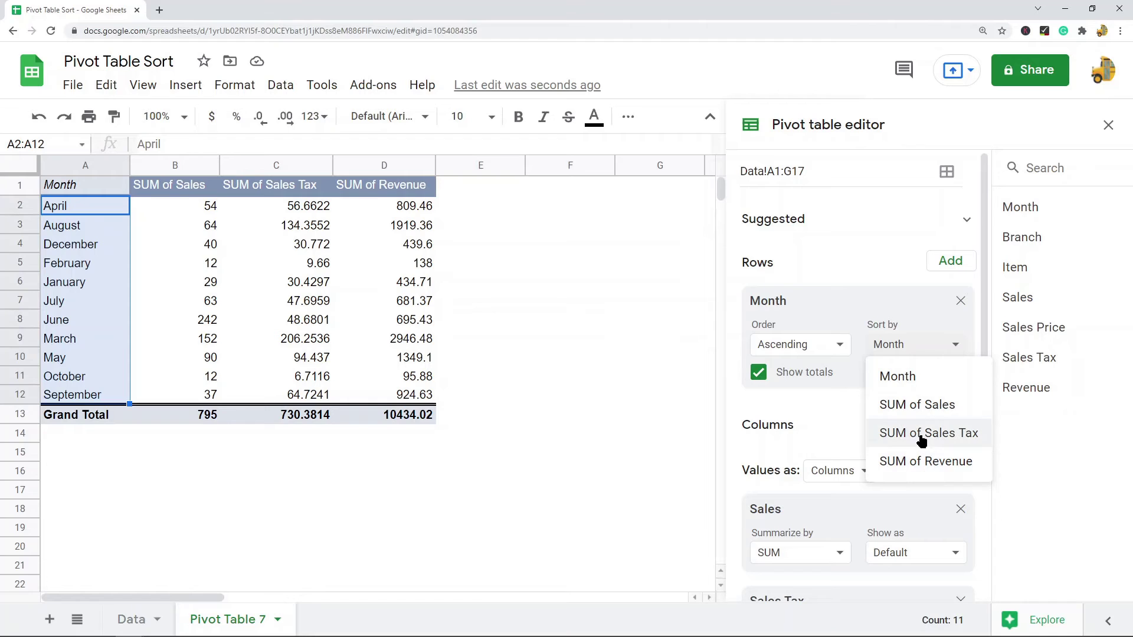
left_click(920, 465)
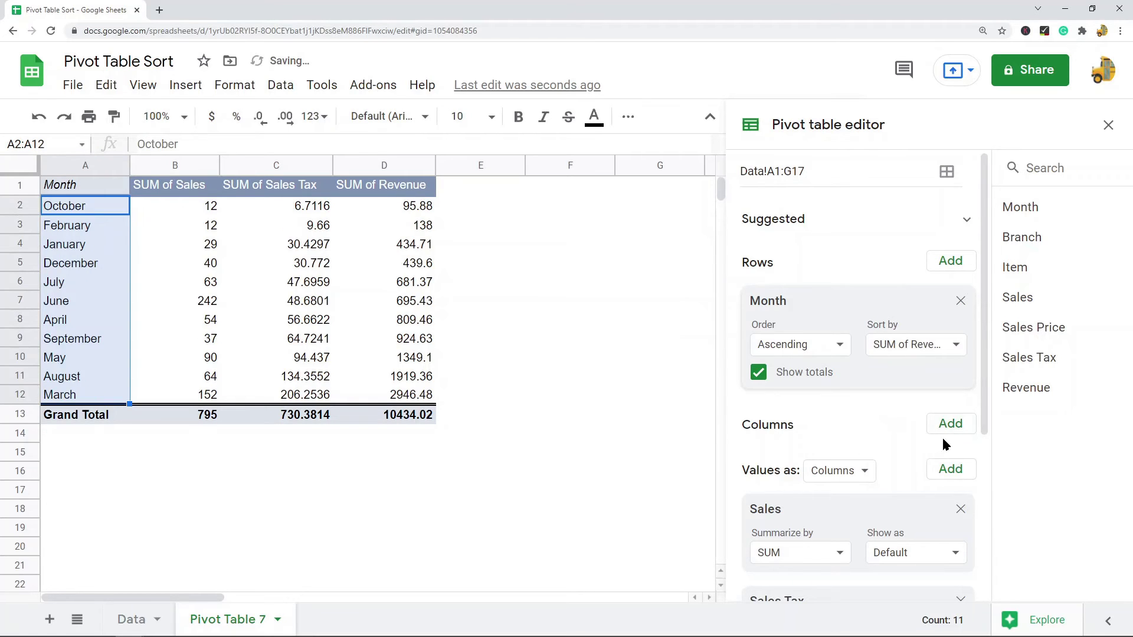
left_click(805, 345)
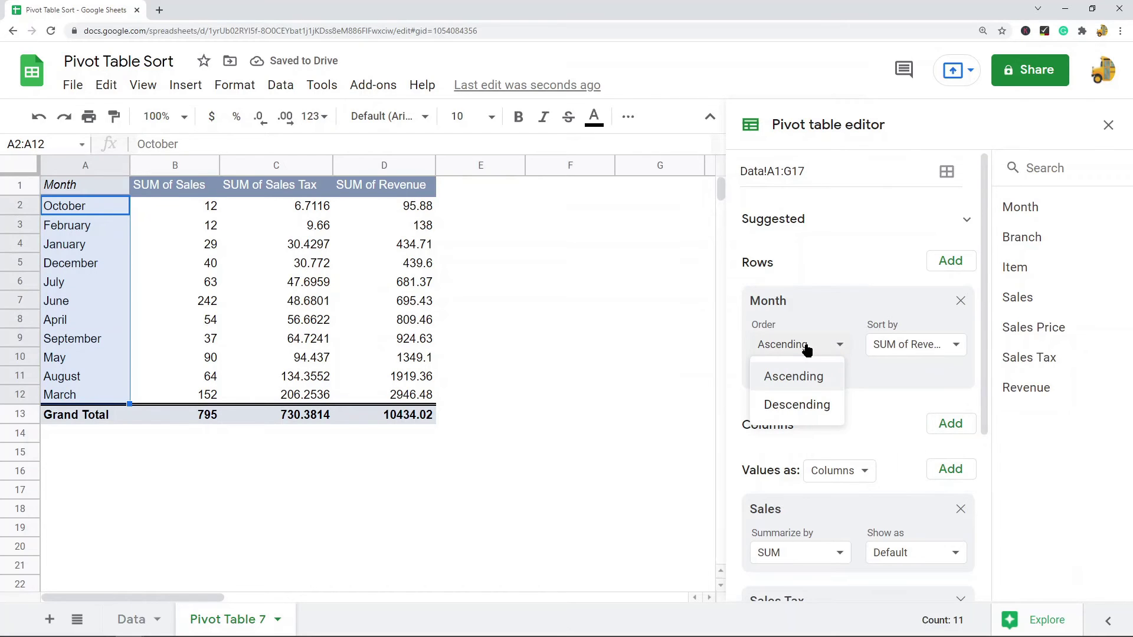
left_click(807, 406)
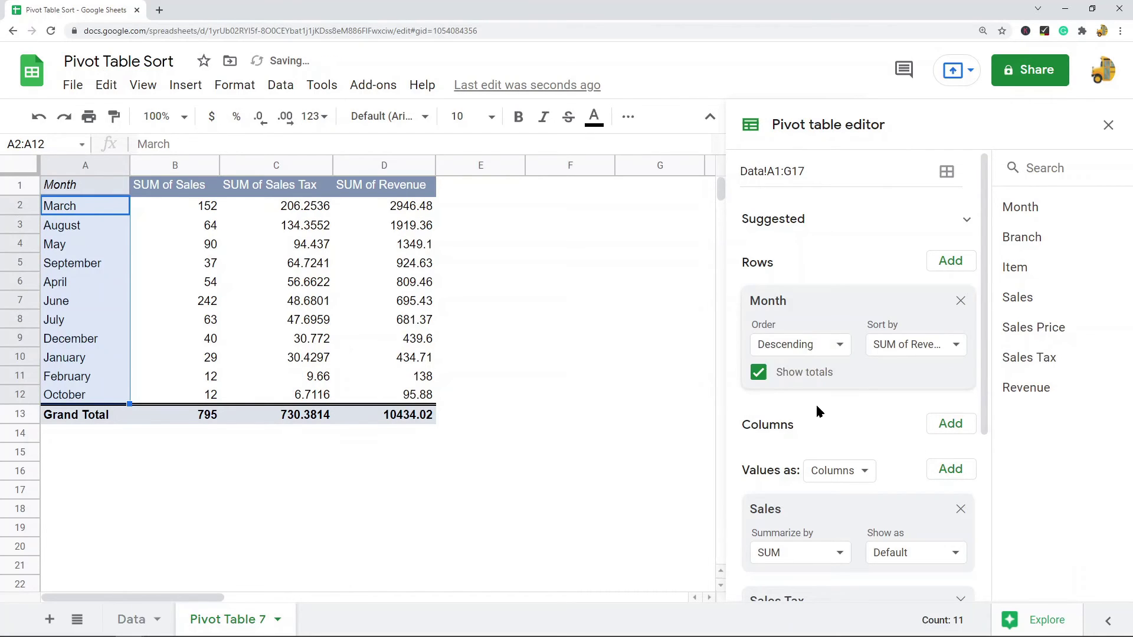
left_click(807, 348)
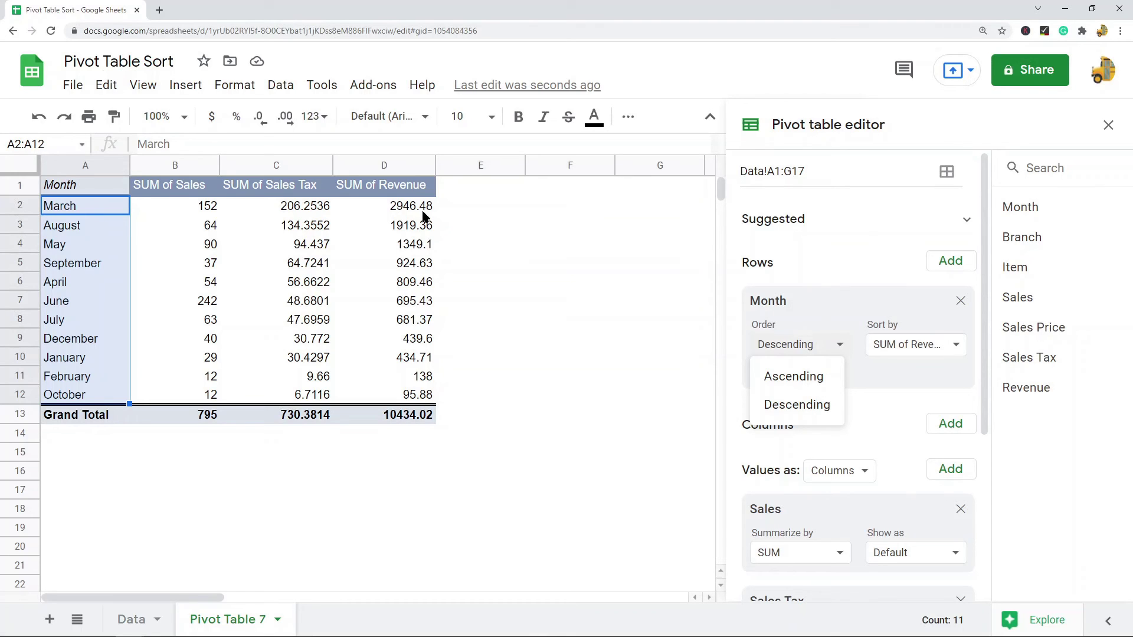
left_click_drag(857, 295, 853, 299)
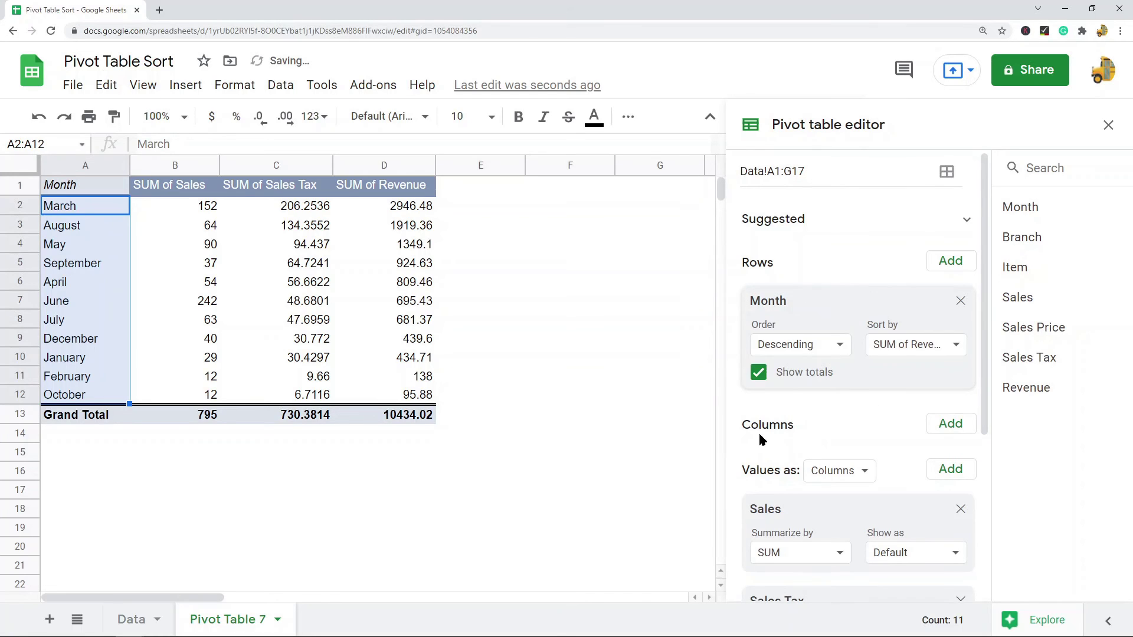